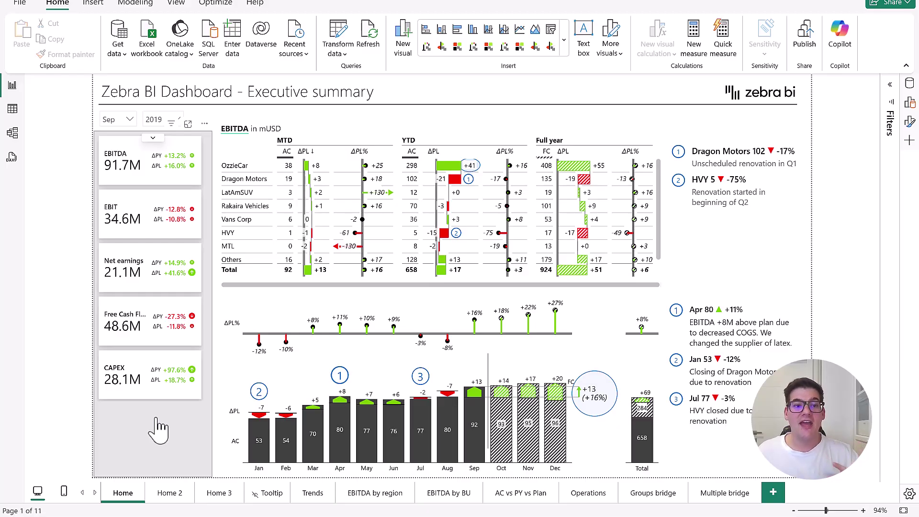
- Open the Trends page, then highlight June across the trend charts and clear it again
left_click(174, 183)
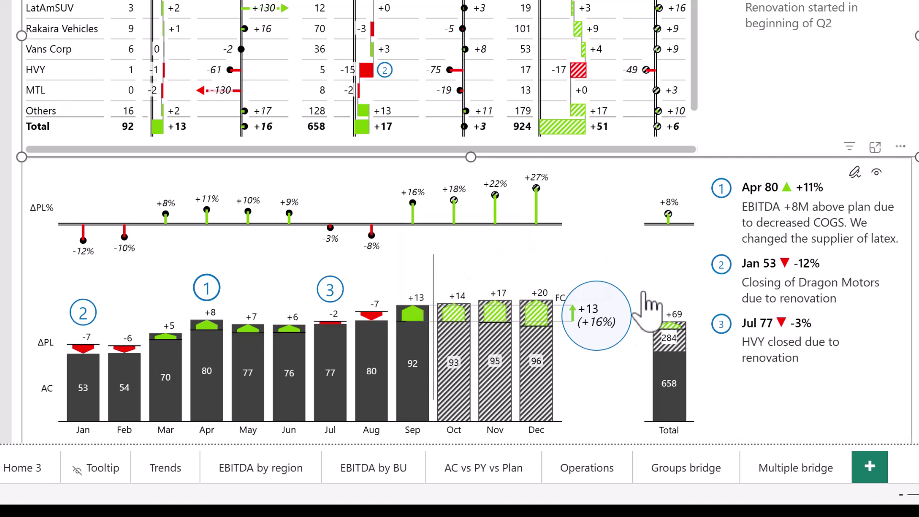
mouse_move(511, 208)
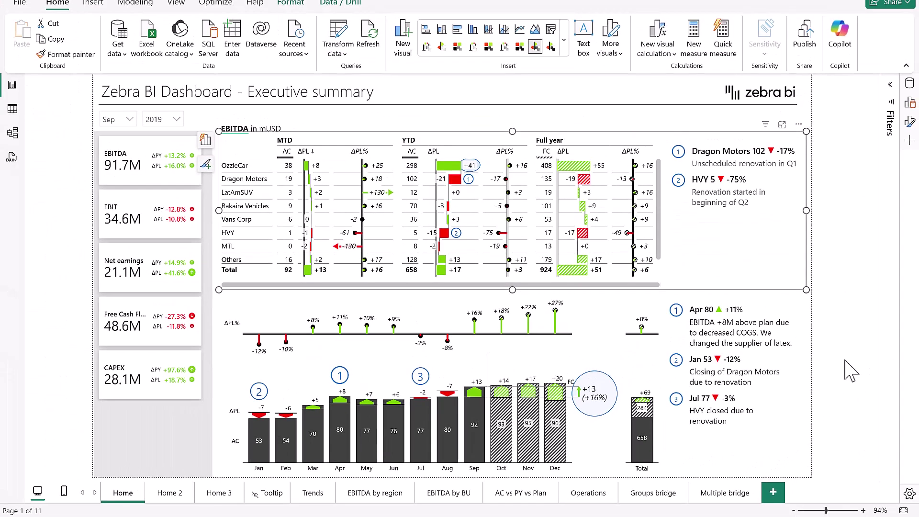
left_click(313, 493)
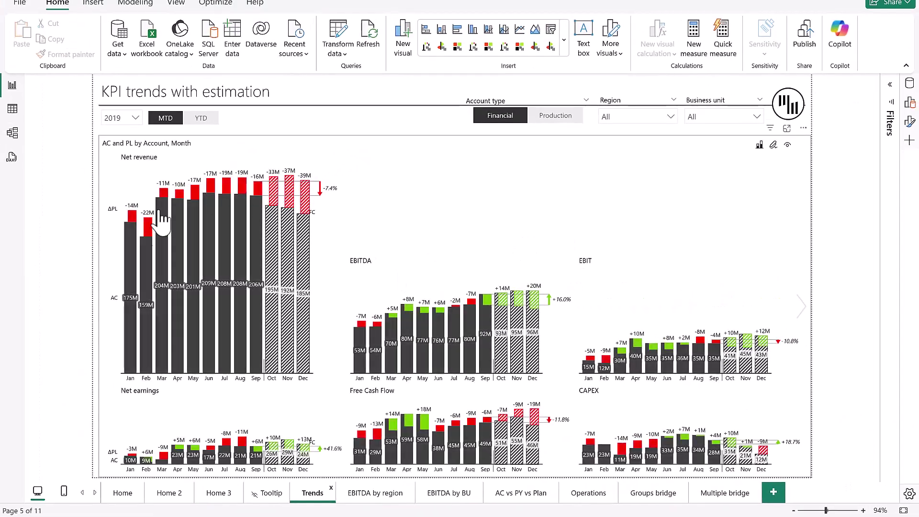
left_click(209, 273)
left_click(330, 302)
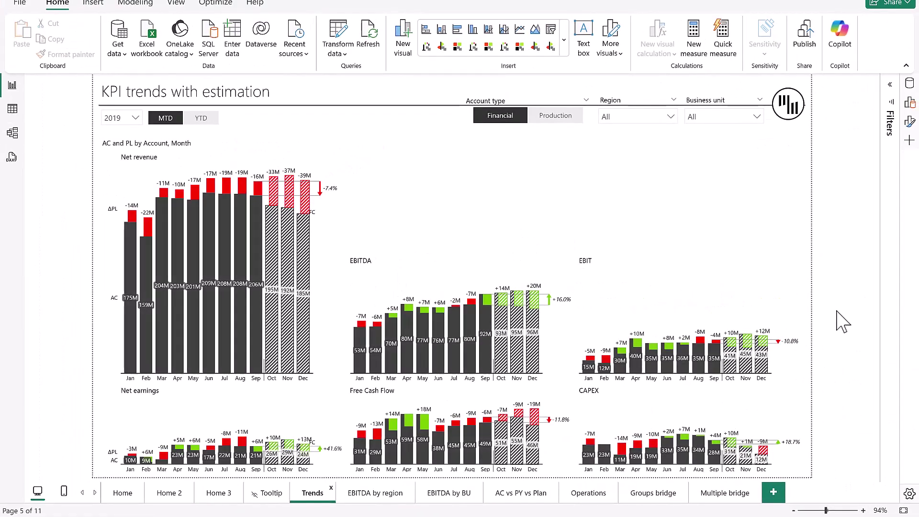
- Go to the 'EBITDA by region' page showing monthly budget bridges for six regions
left_click(374, 492)
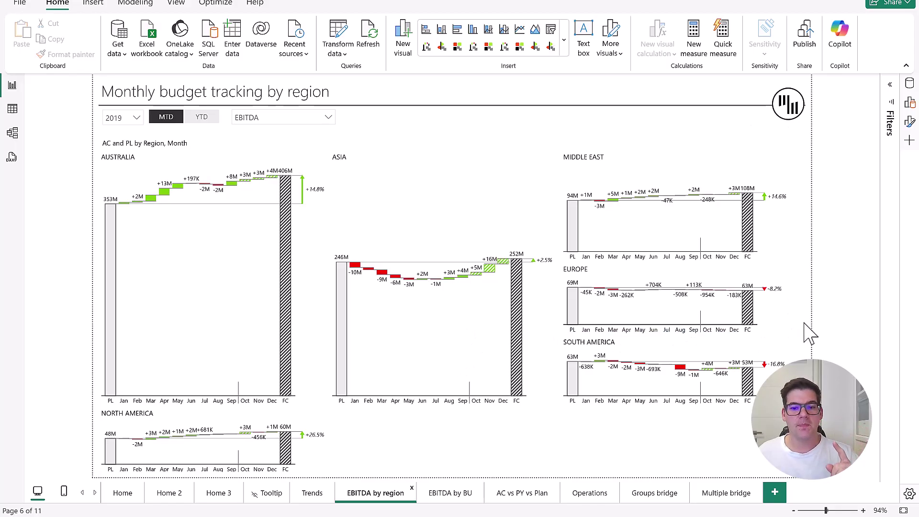
- Open the Groups bridge page and set the MTD/YTD slicer to YTD
left_click(651, 494)
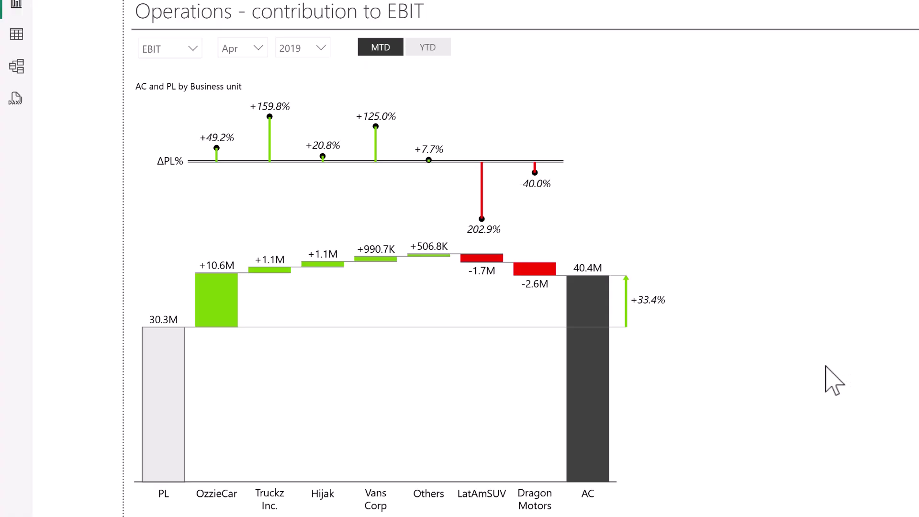
mouse_move(436, 61)
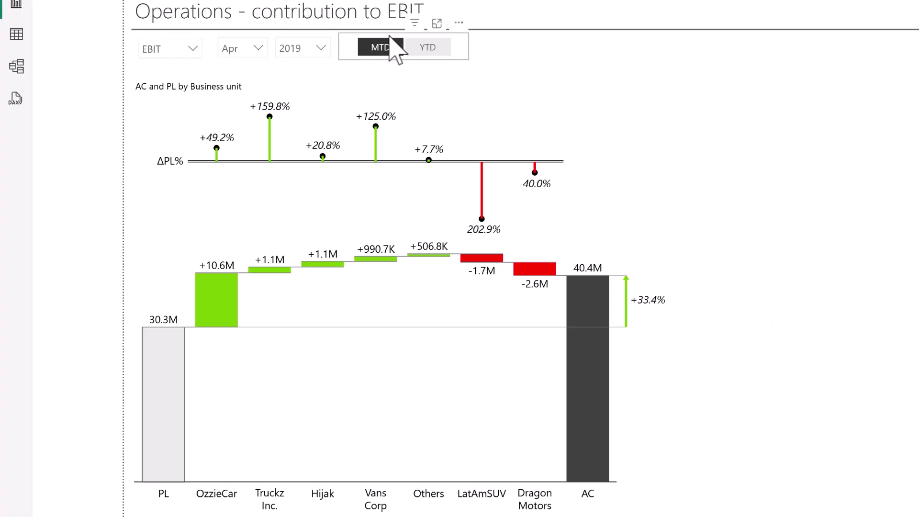
left_click(430, 51)
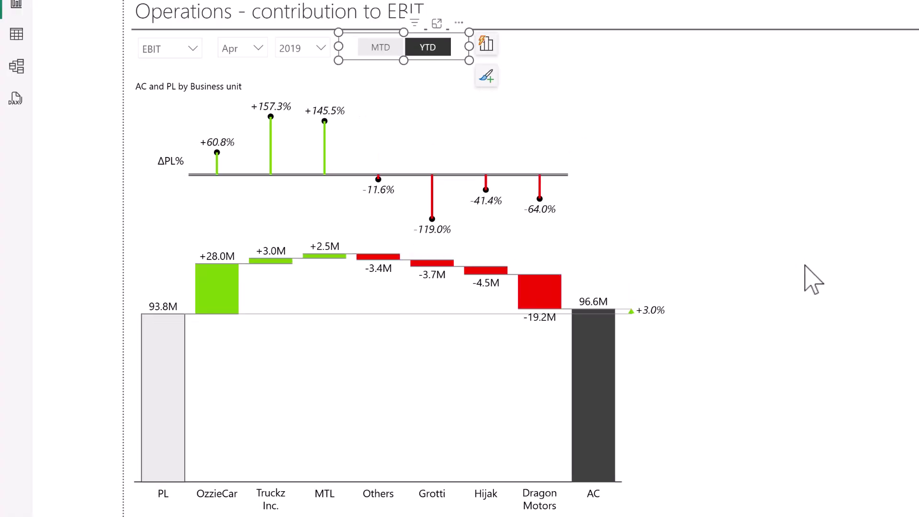
- Deselect the period slicer so the YTD Operations EBIT bridge is fully visible
left_click(821, 250)
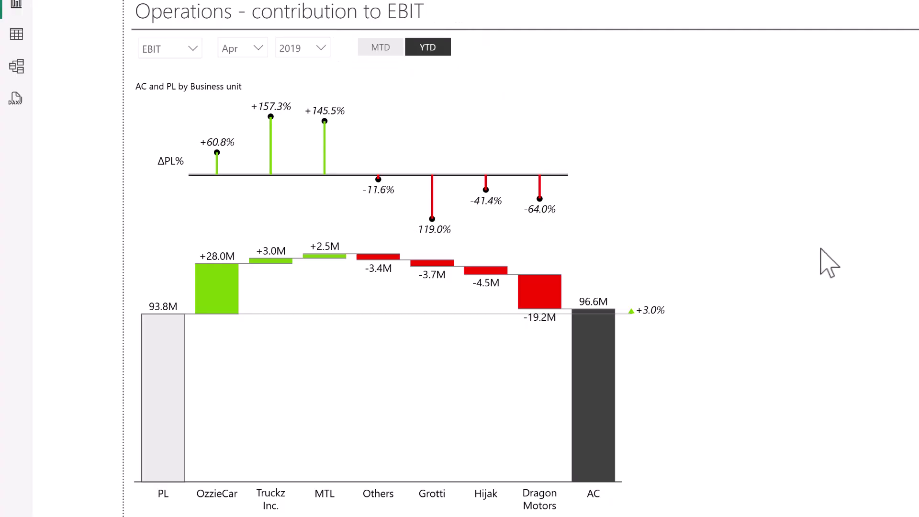